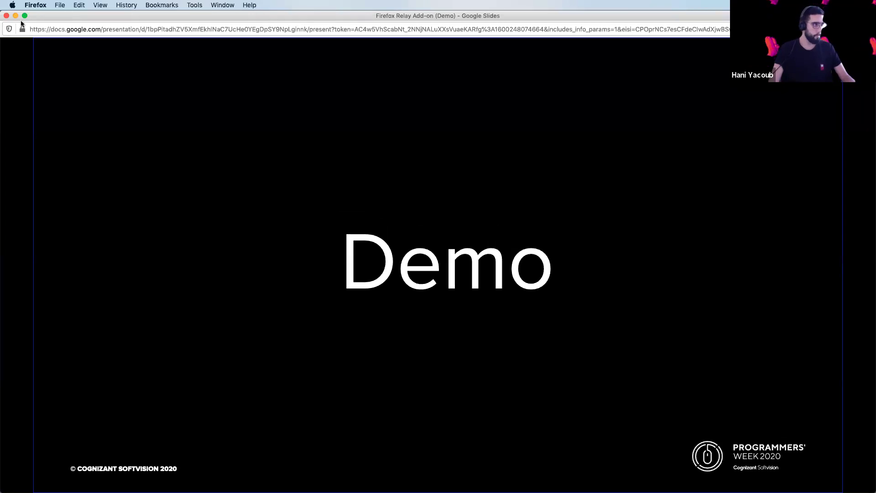
# Leave the slideshow and search the Firefox Add-ons catalogue for 'Firefox relay'.
pyautogui.click(16, 15)
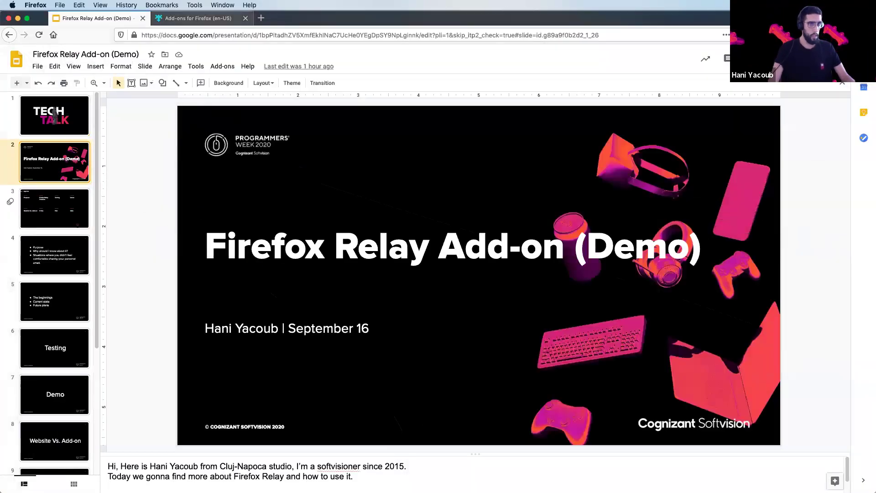
pyautogui.hotkey('ctrl', 'Tab')
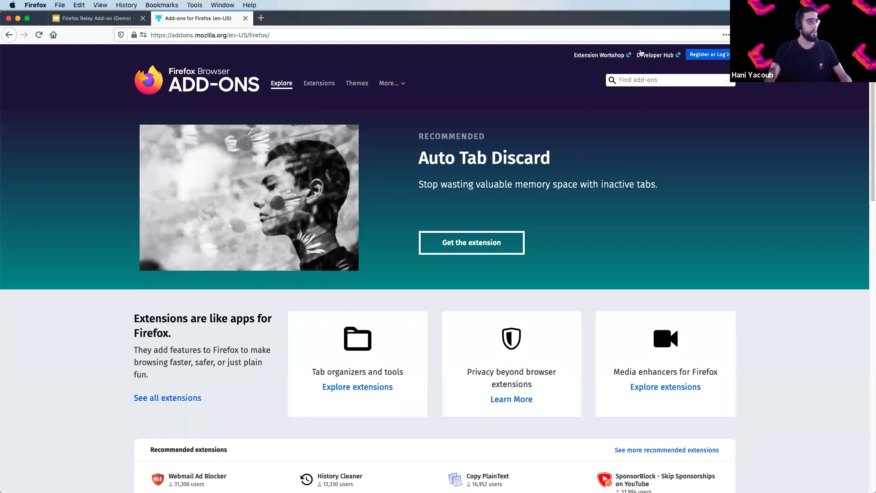
pyautogui.click(641, 79)
pyautogui.write('Firefo')
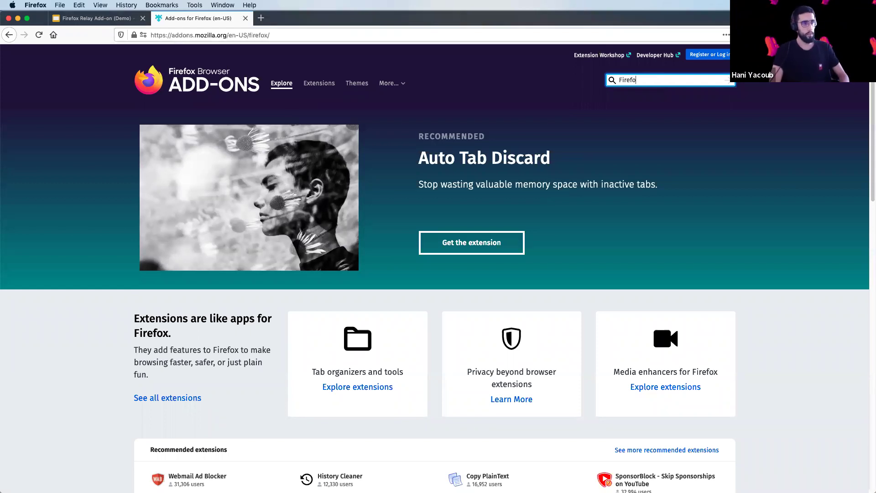
pyautogui.write('x relay')
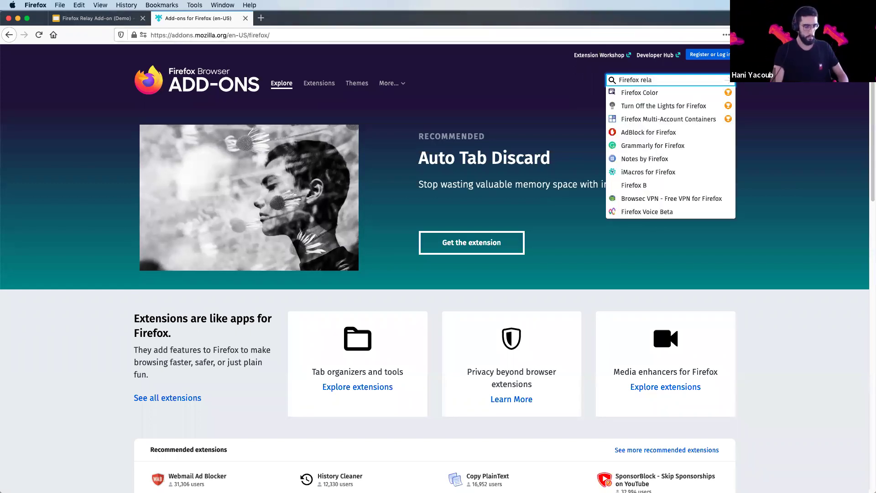
pyautogui.press('Return')
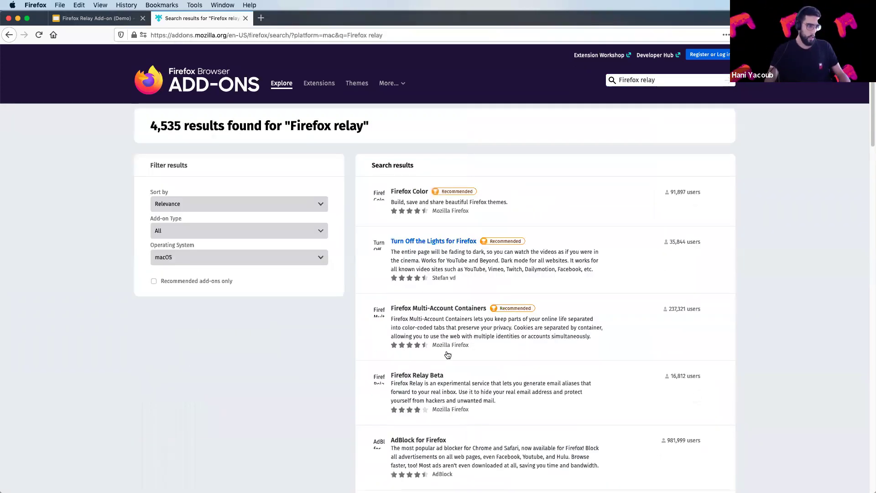
# Install the Firefox Relay Beta extension, granting its permissions and dismissing the first-run notice.
pyautogui.click(426, 377)
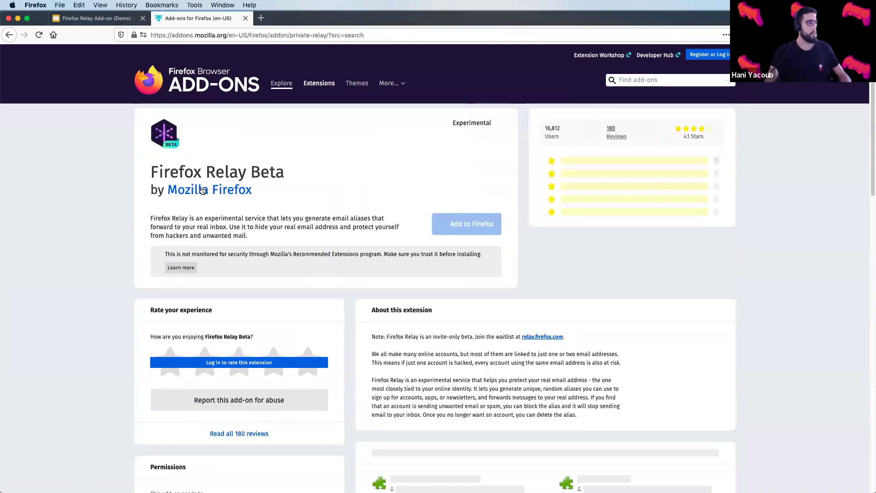
pyautogui.click(470, 227)
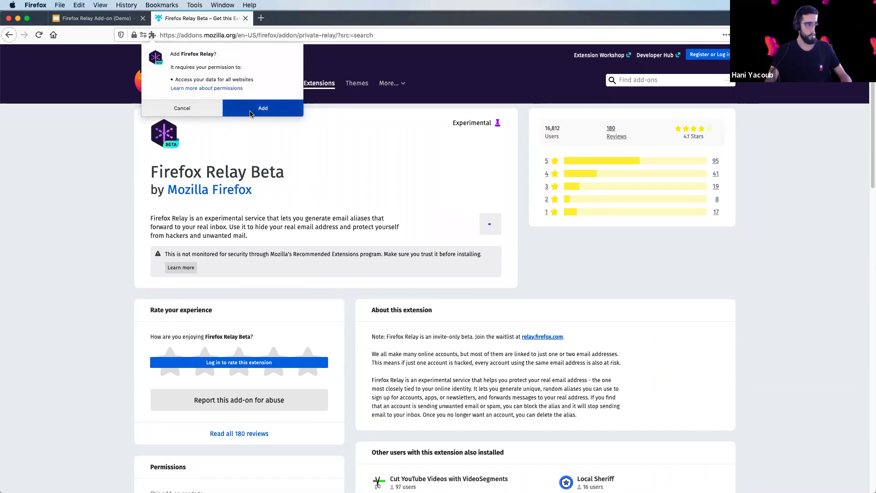
pyautogui.click(255, 110)
pyautogui.click(781, 112)
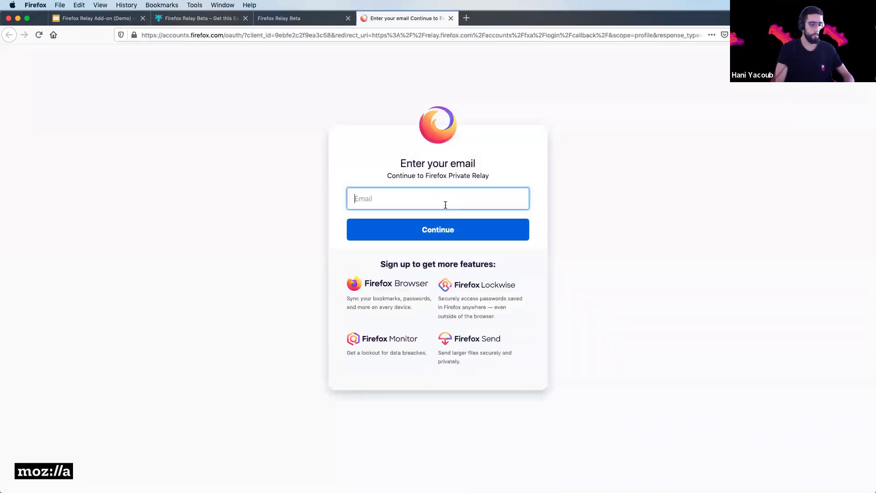
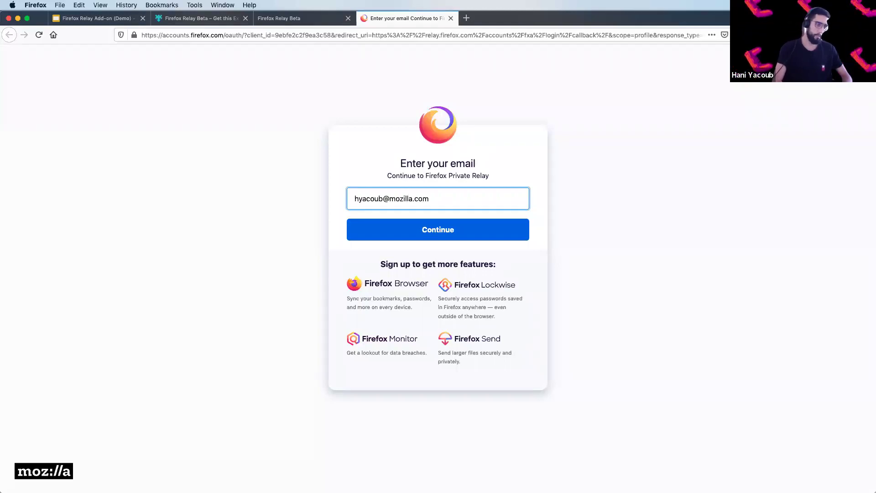
# Enter the account's email and password on the Firefox Accounts page to sign in.
pyautogui.press('Return')
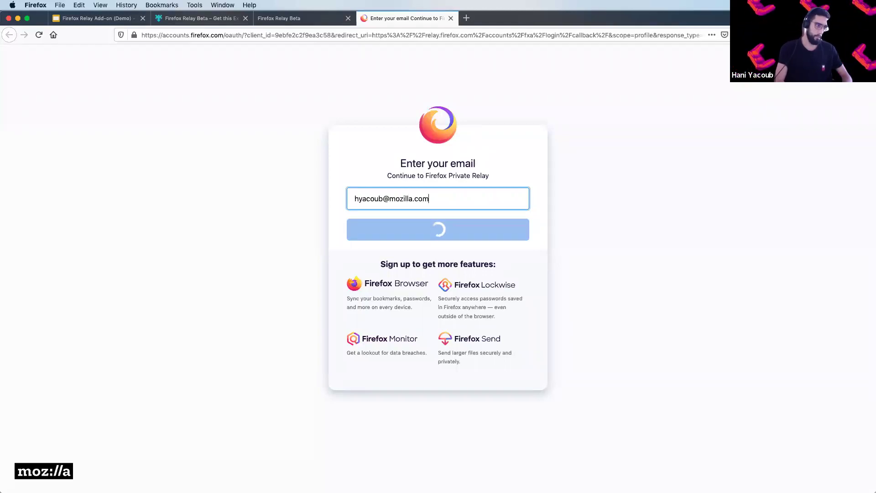
pyautogui.write('•••')
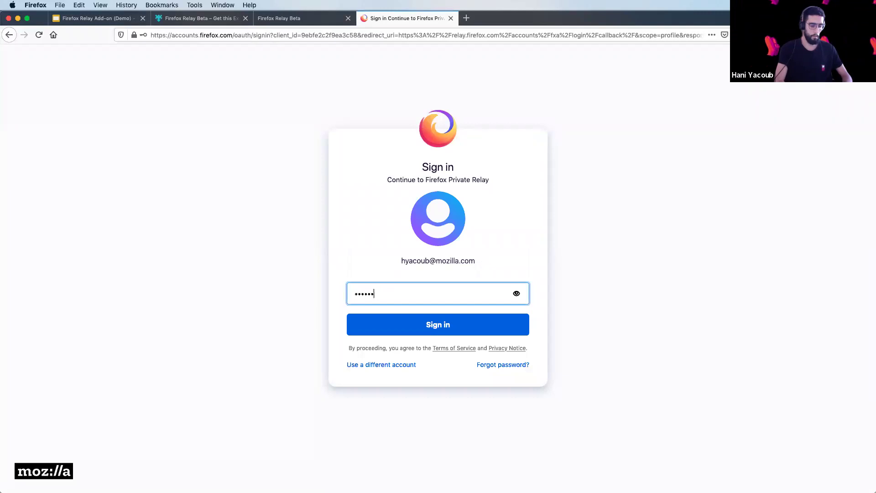
pyautogui.write('•••••••••••••')
pyautogui.press('Return')
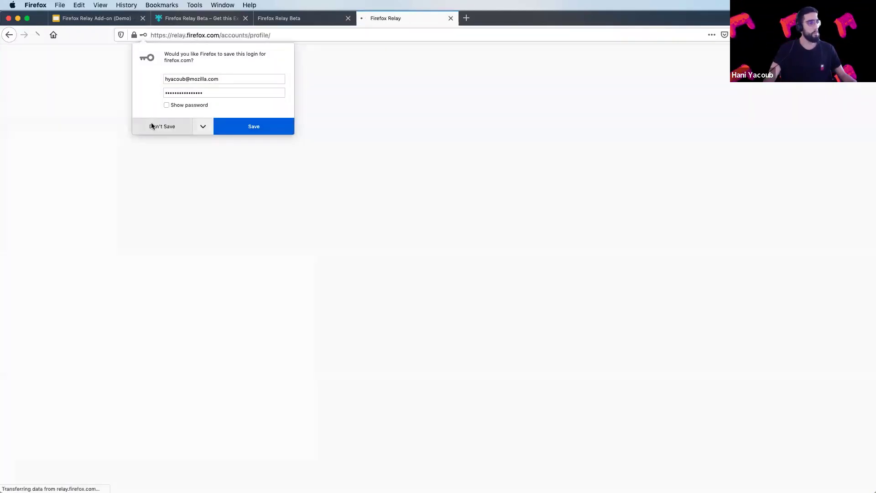
# Decline saving the login and generate a second alias, leaving 3 remaining.
pyautogui.click(154, 128)
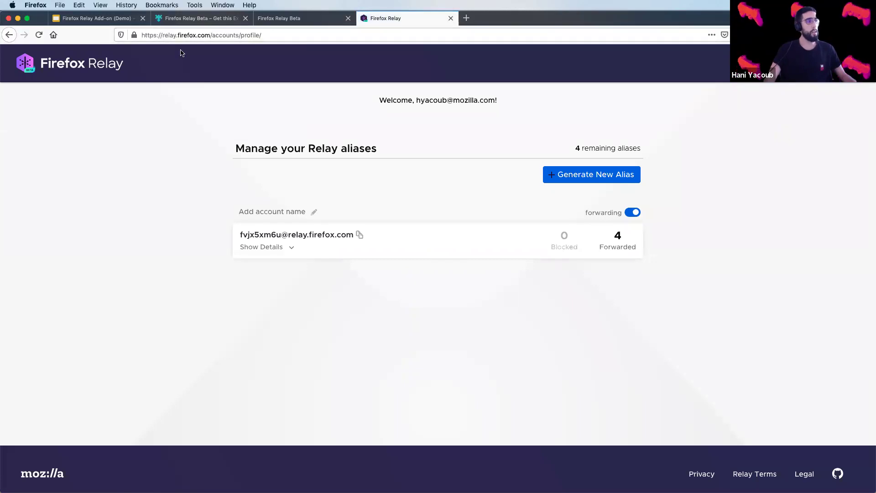
pyautogui.click(599, 179)
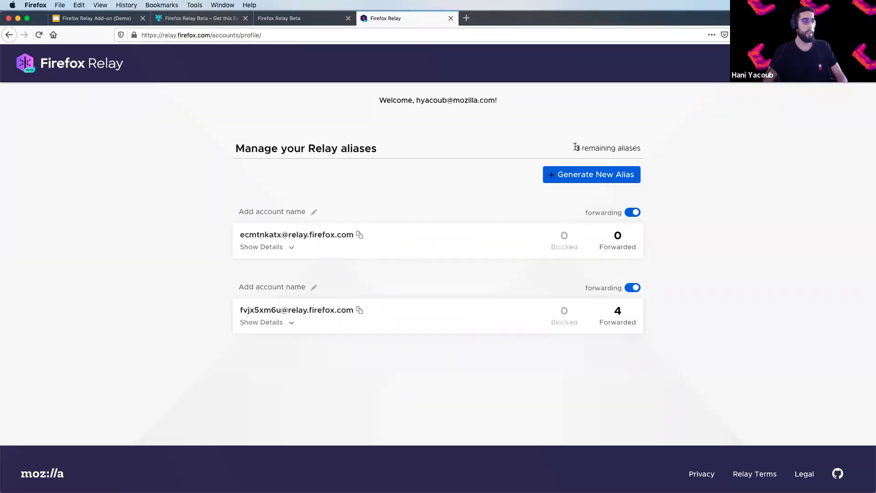
pyautogui.moveTo(575, 147); pyautogui.dragTo(657, 149)
pyautogui.click(657, 151)
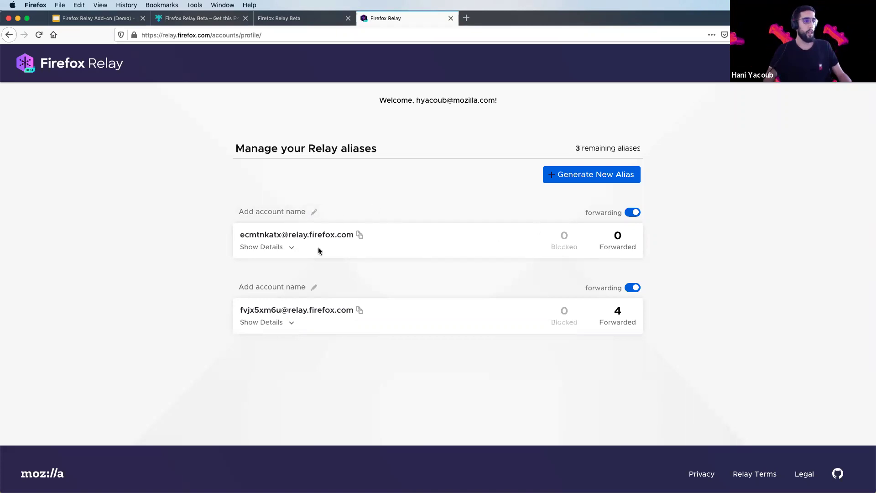
# Label the newest alias 'Test', then generate a third alias, leaving 2 remaining.
pyautogui.click(275, 211)
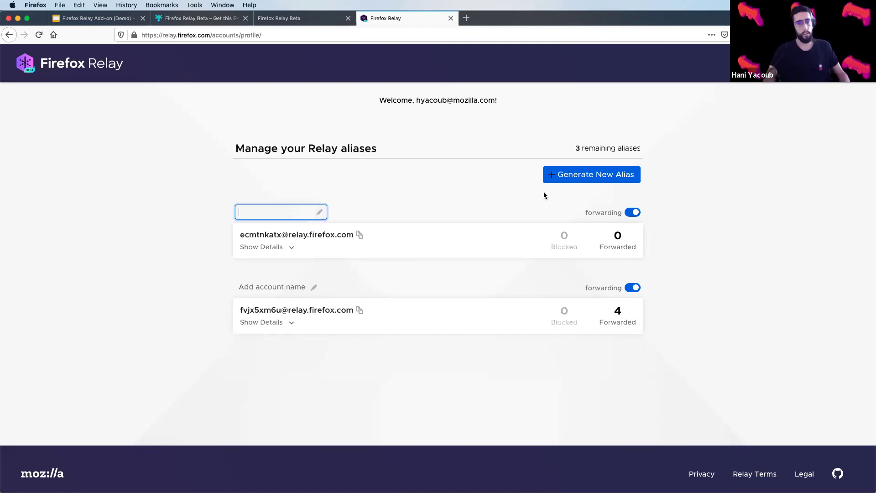
pyautogui.write('Test')
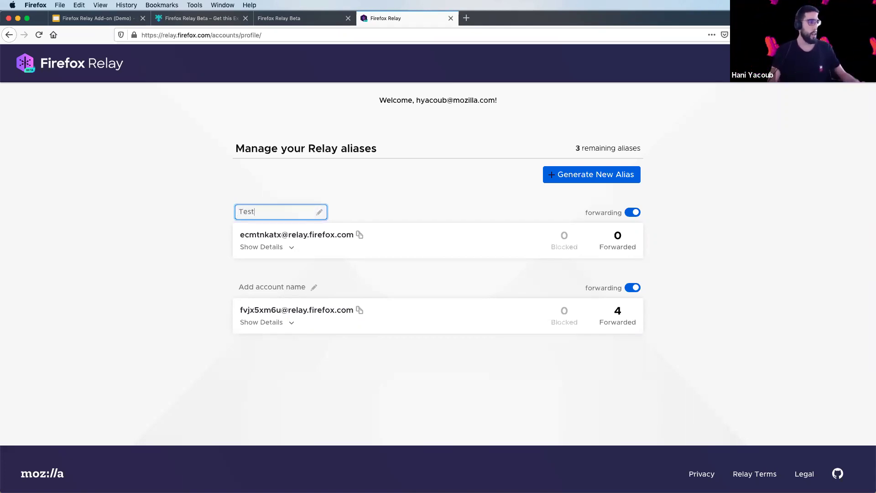
pyautogui.click(551, 174)
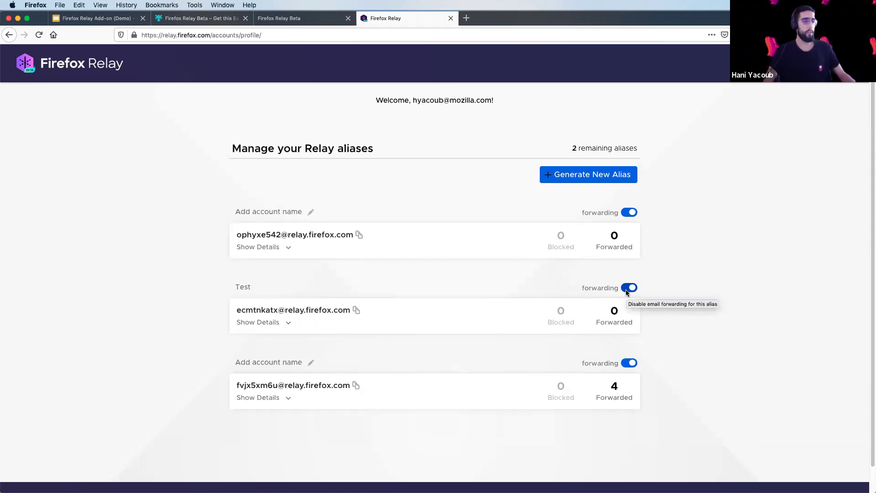
pyautogui.click(627, 291)
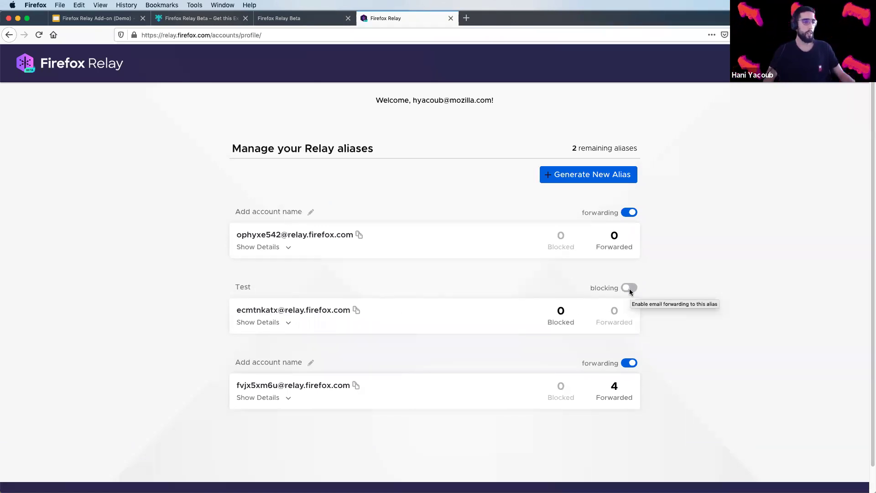
pyautogui.click(629, 290)
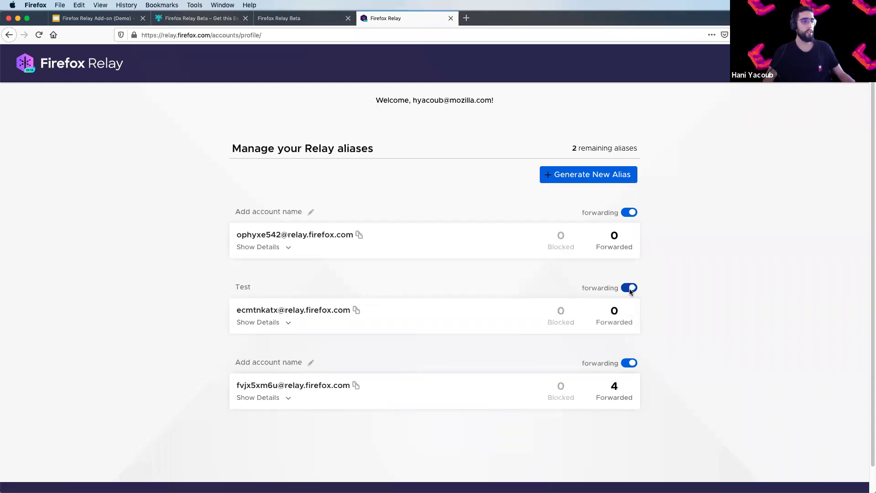
pyautogui.moveTo(561, 311)
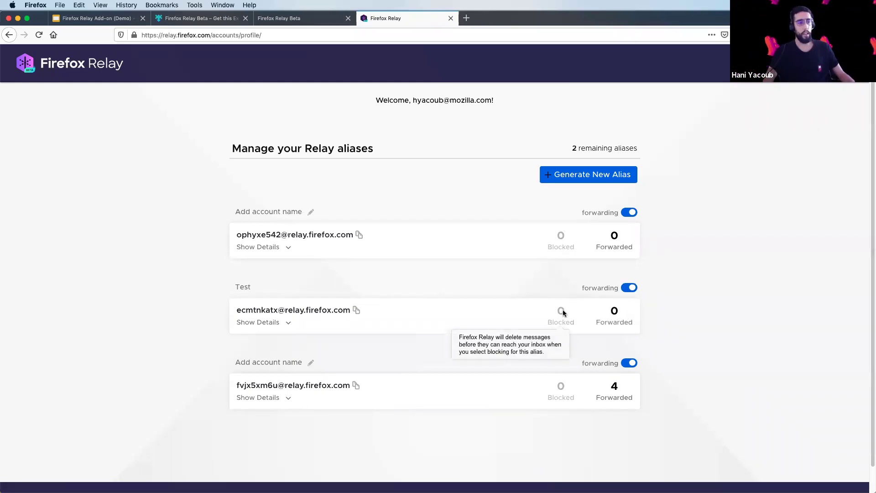
pyautogui.moveTo(613, 315)
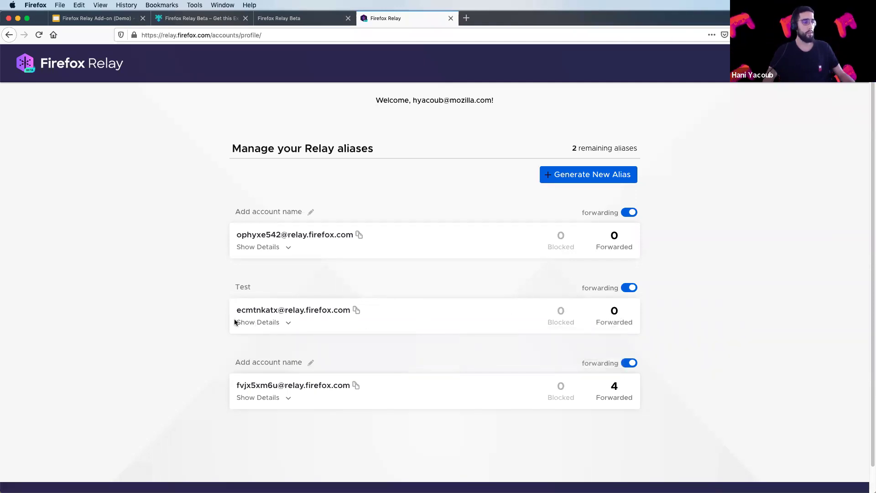
# Copy the Test alias address and expand its details, showing creation on Sep 16, 2020.
pyautogui.click(357, 310)
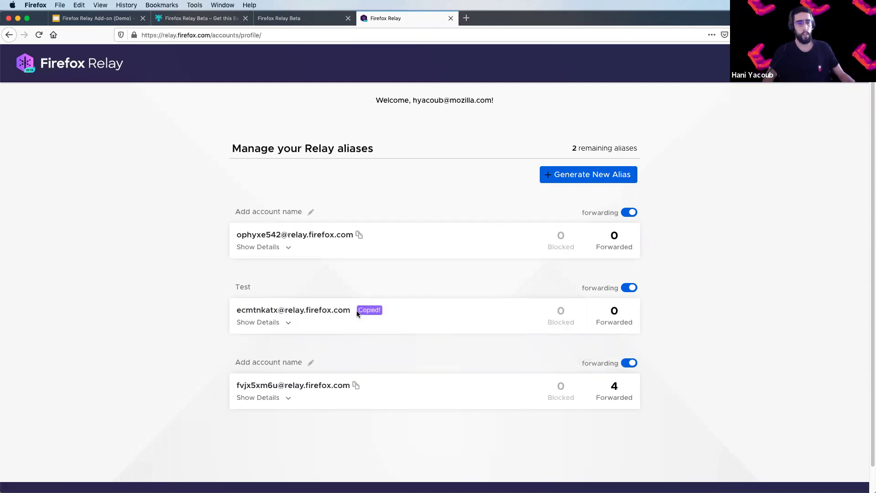
pyautogui.click(287, 324)
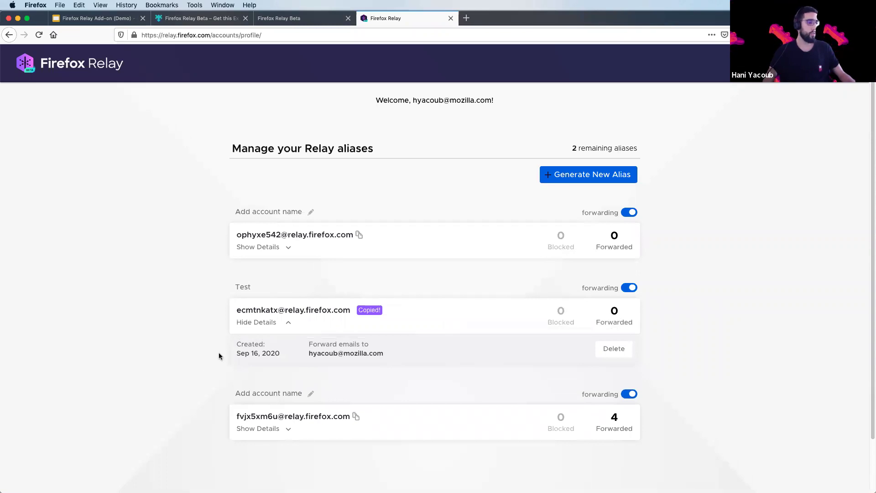
pyautogui.moveTo(236, 346); pyautogui.dragTo(280, 356)
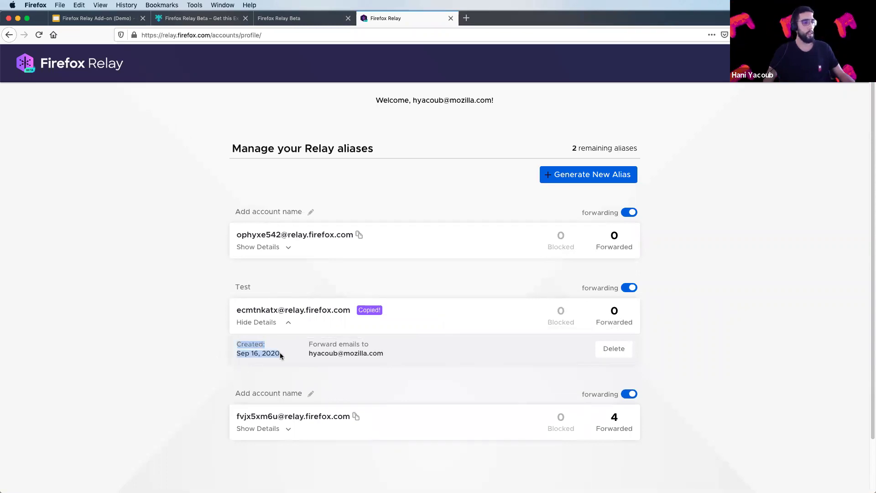
pyautogui.click(281, 352)
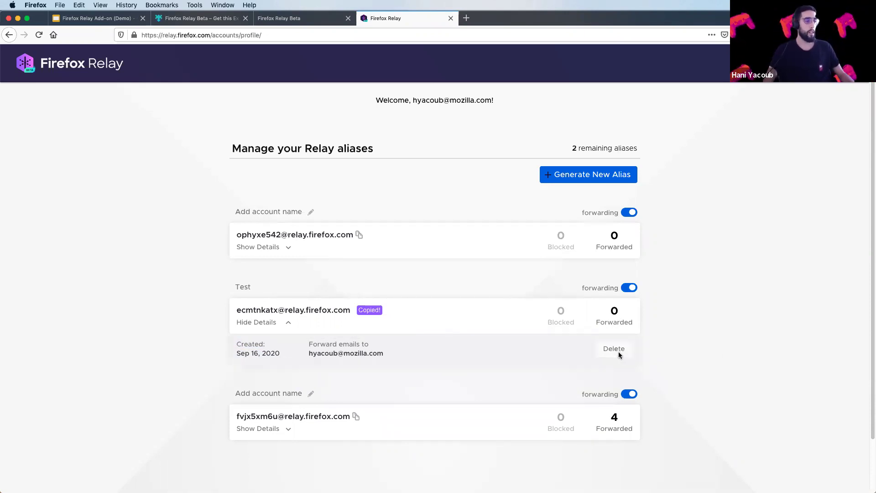
# Start deleting the Test alias, then cancel so all three aliases remain.
pyautogui.click(621, 352)
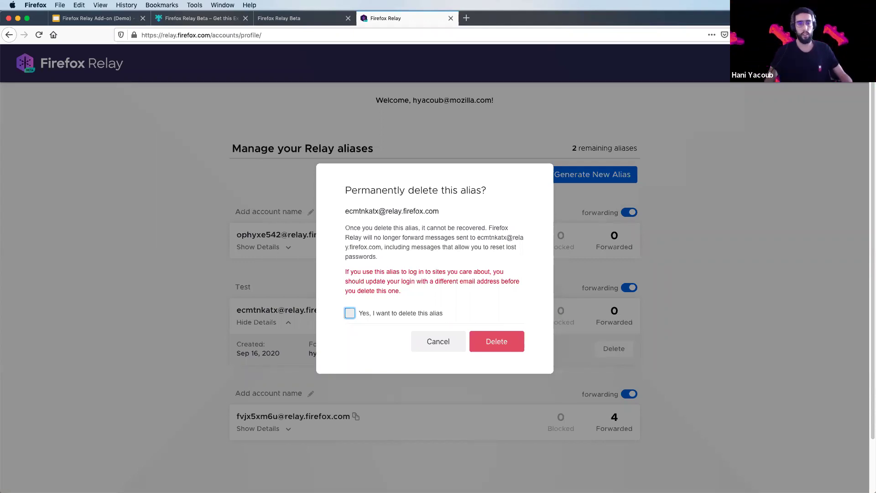
pyautogui.click(420, 345)
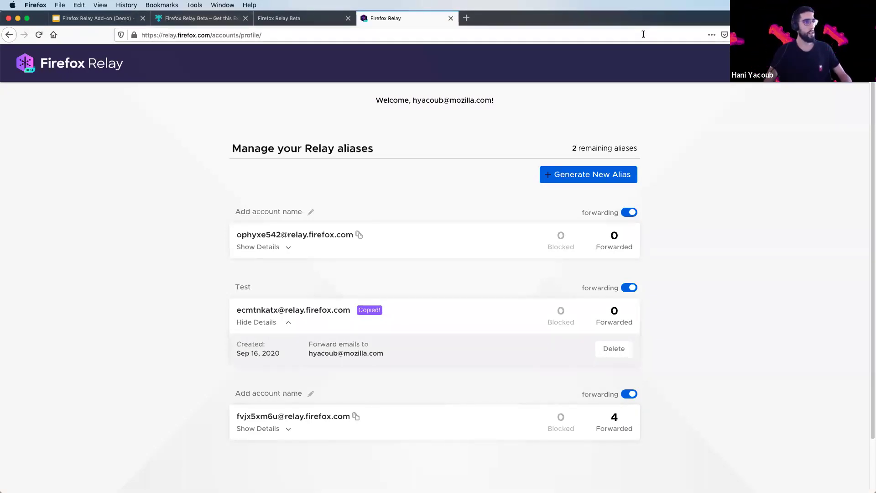
# Load reddit.com and open its sign-up page.
pyautogui.click(201, 19)
pyautogui.click(201, 32)
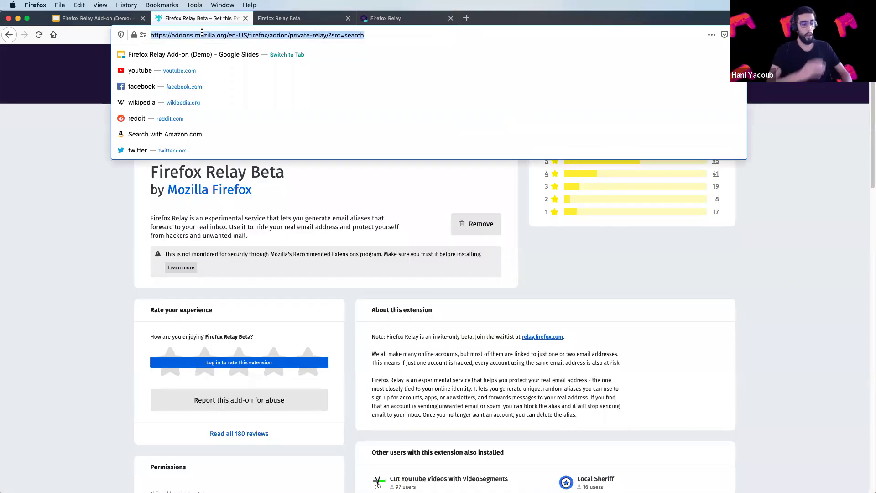
pyautogui.write('red')
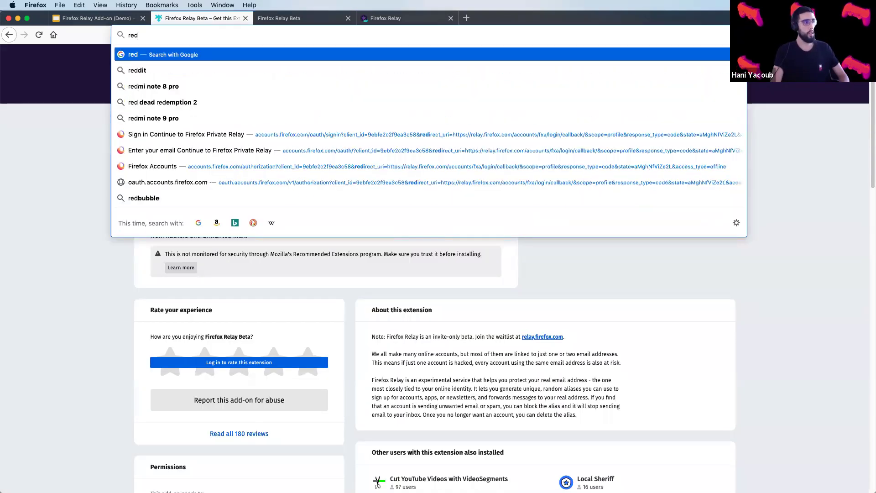
pyautogui.write('dit.com')
pyautogui.press('Return')
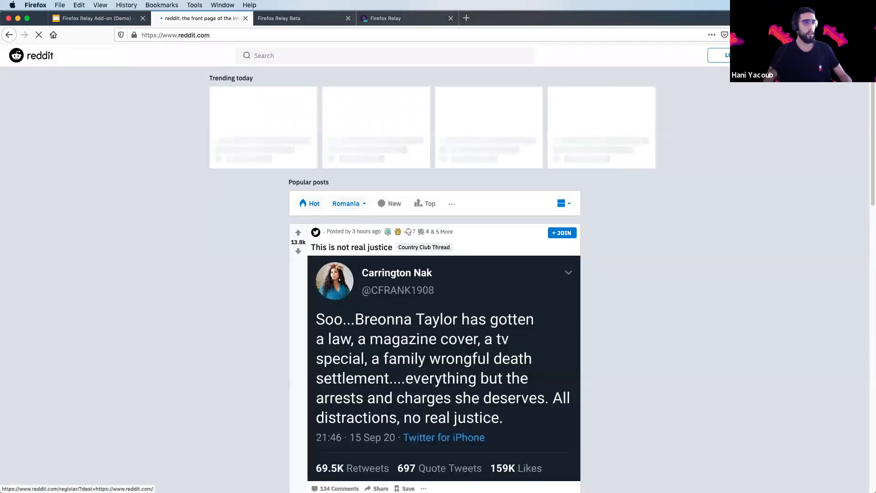
pyautogui.click(771, 55)
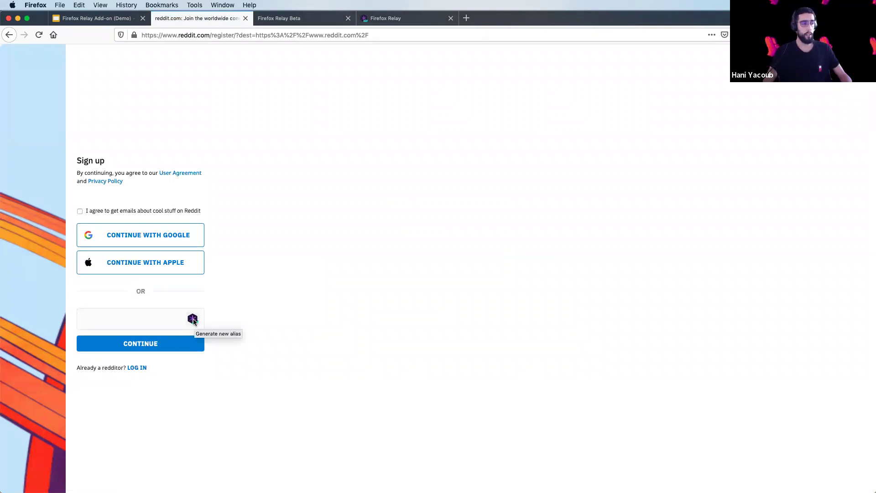
# Fill Reddit's sign-up email field with a newly generated Relay alias.
pyautogui.click(192, 319)
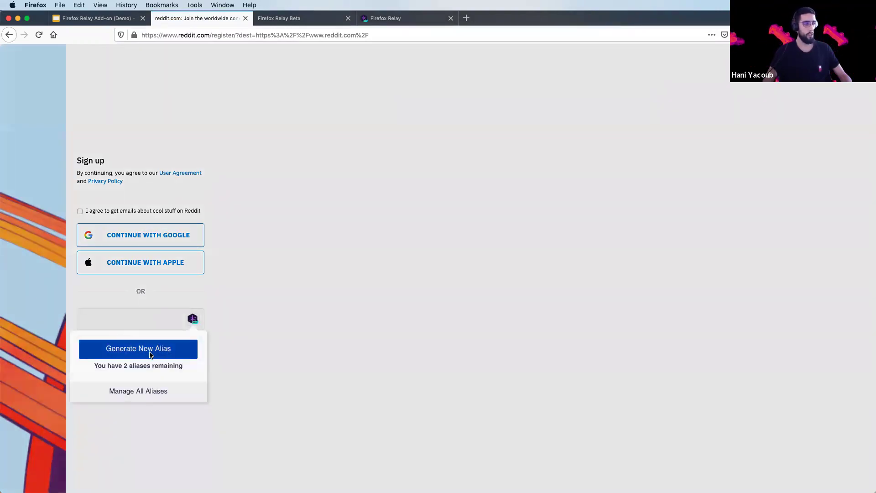
pyautogui.click(256, 341)
pyautogui.rightClick(134, 317)
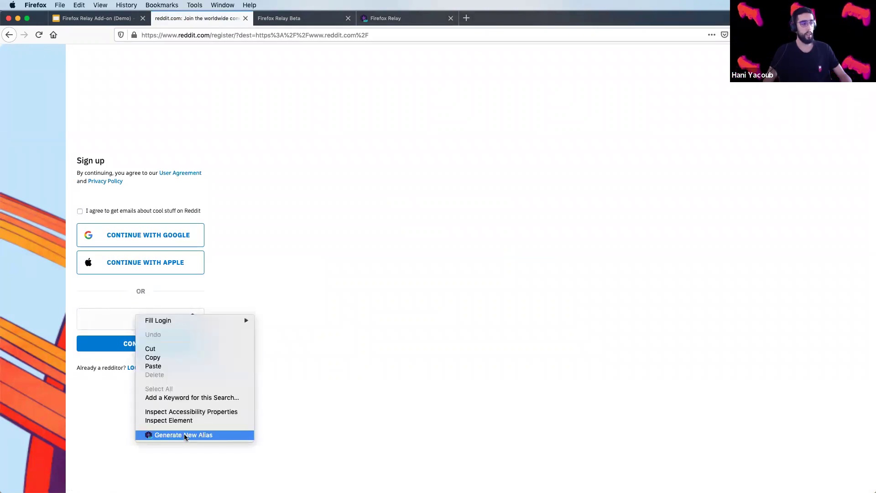
pyautogui.click(399, 409)
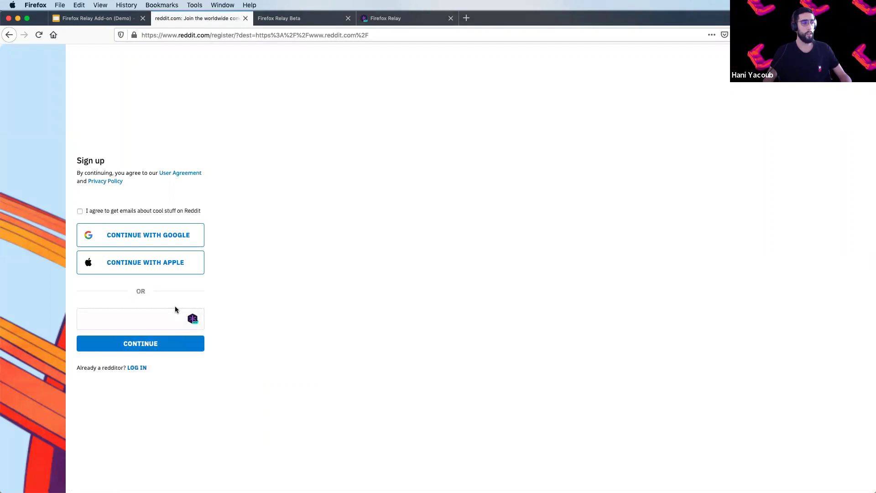
pyautogui.click(193, 319)
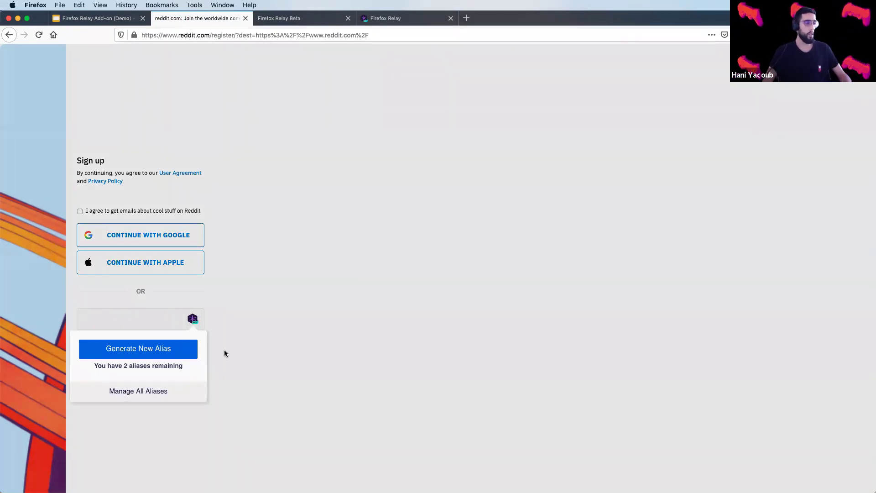
pyautogui.click(141, 356)
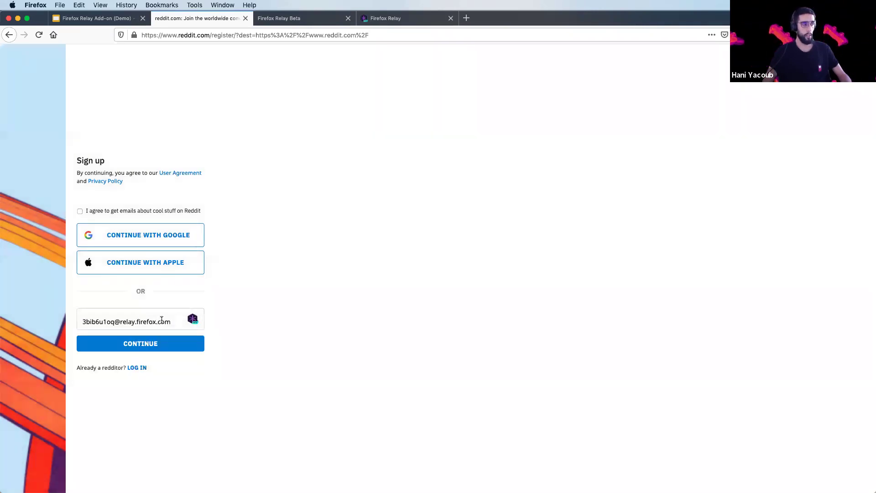
pyautogui.click(288, 20)
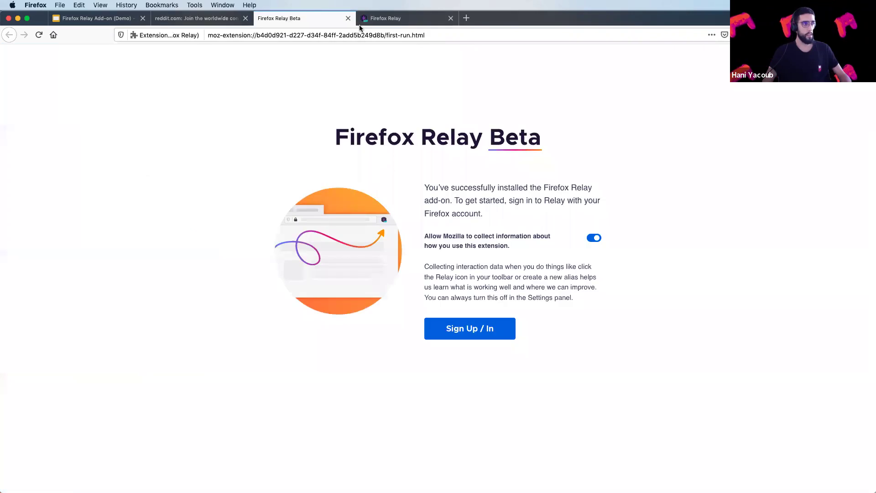
pyautogui.click(373, 22)
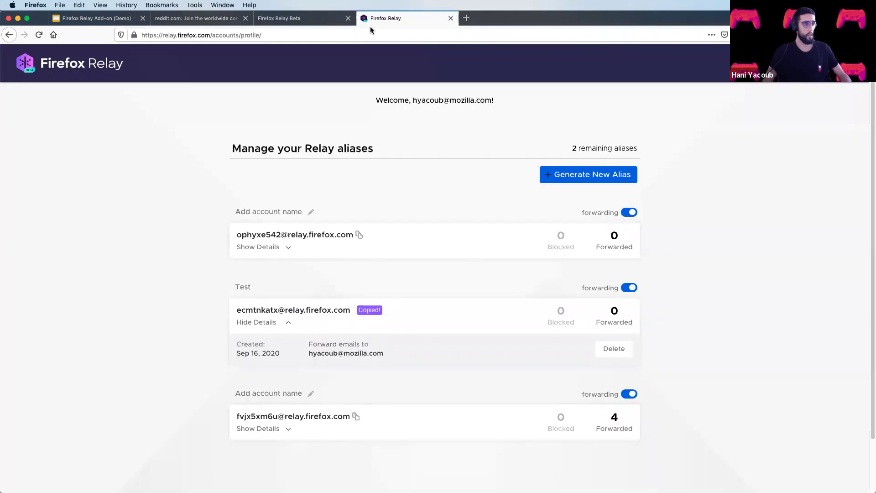
pyautogui.click(39, 35)
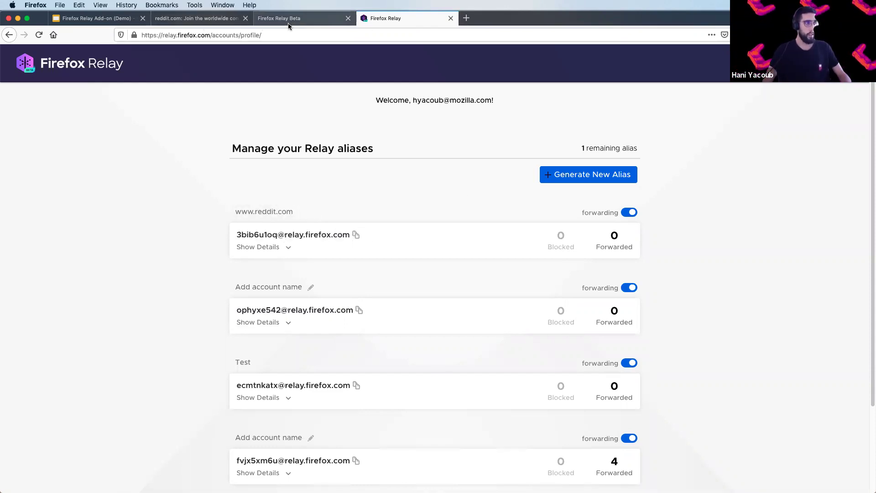
pyautogui.click(188, 19)
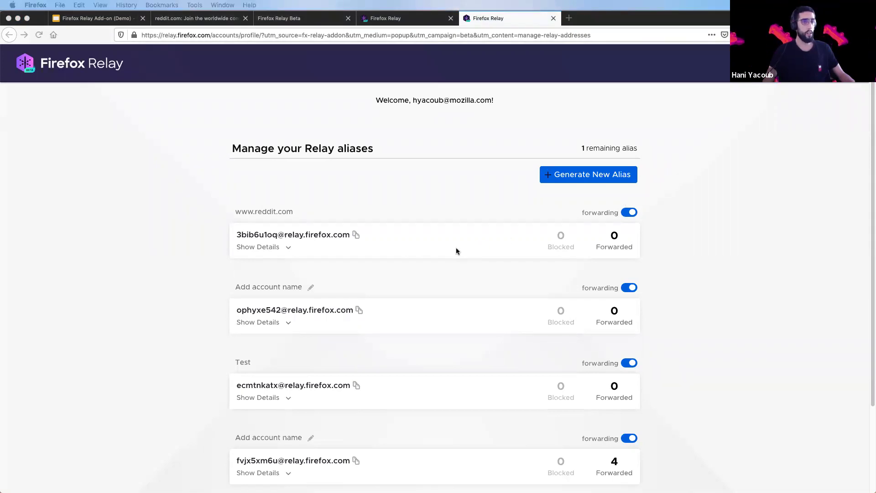
pyautogui.scroll(-1, 374, 231)
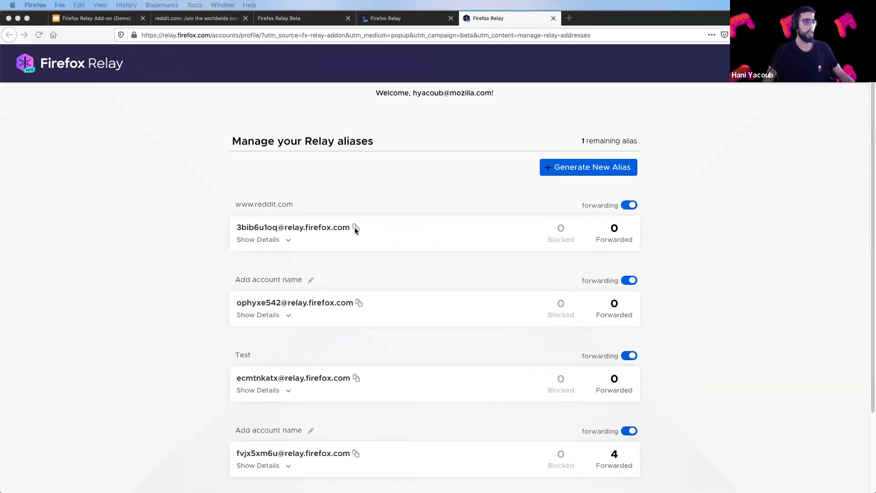
pyautogui.click(356, 230)
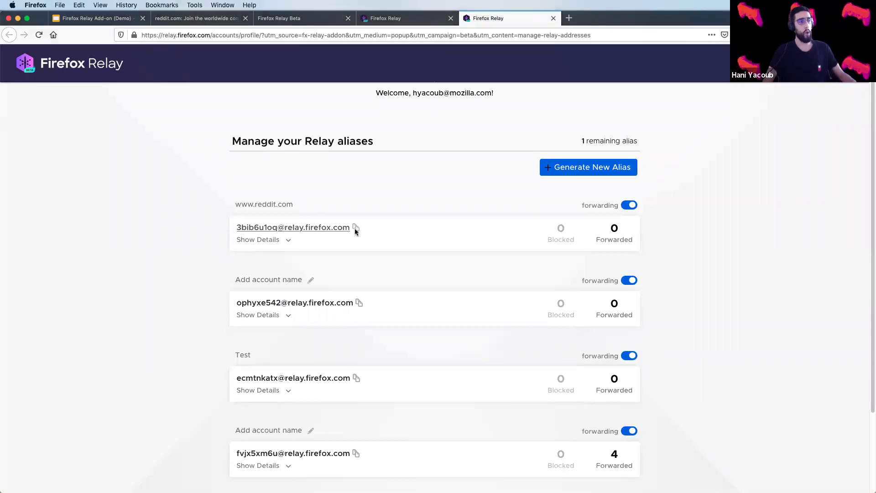
pyautogui.click(355, 229)
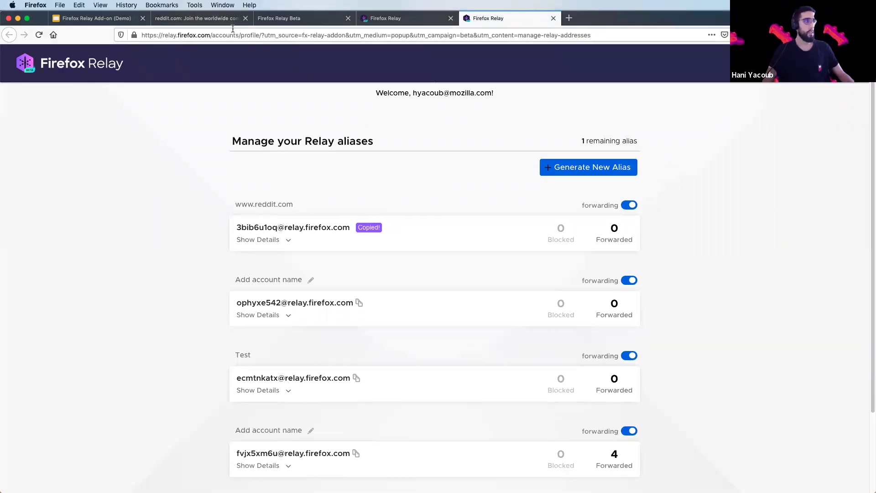
pyautogui.click(205, 20)
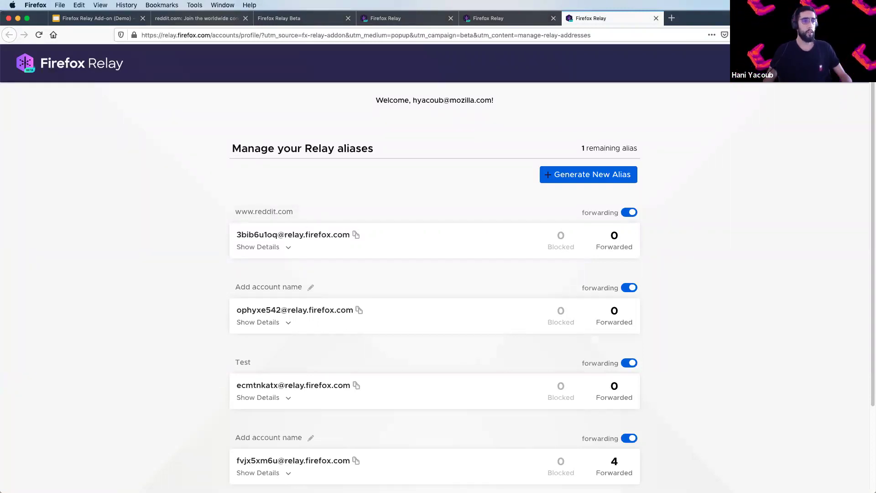
# Disable 'Show Relay icon in email fields' in the Relay add-on settings and reload the Reddit sign-up page.
pyautogui.click(202, 22)
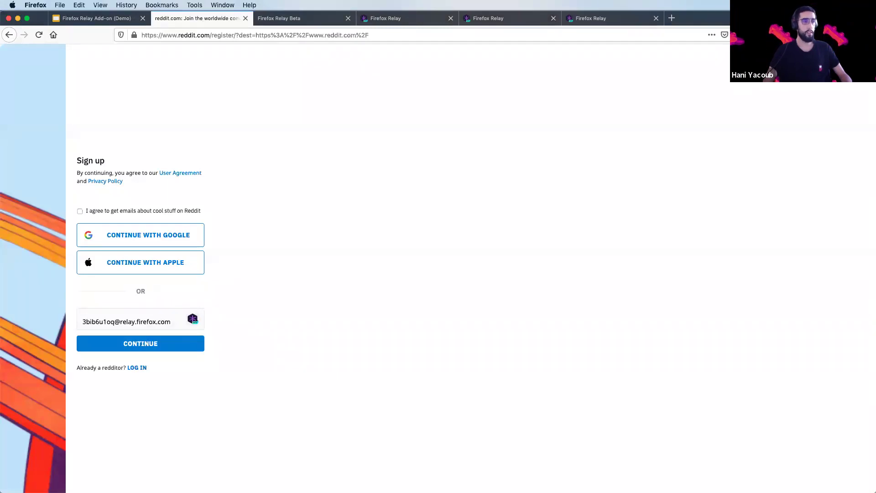
pyautogui.click(738, 35)
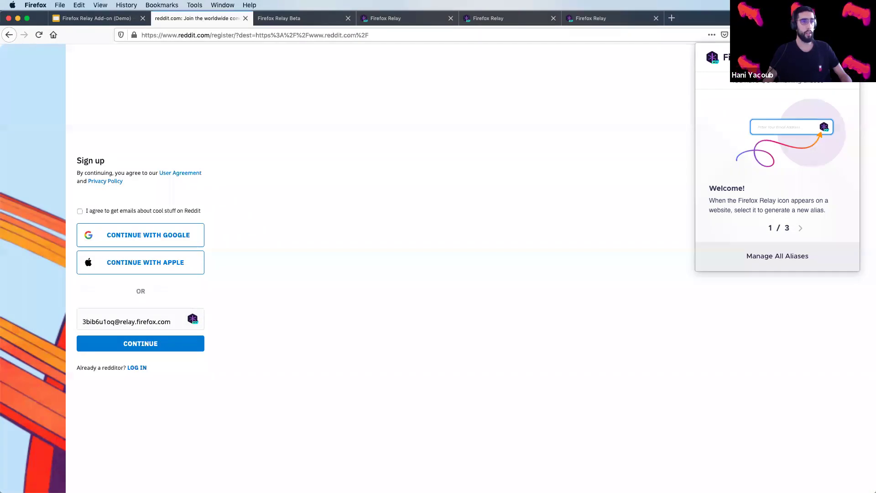
pyautogui.click(842, 57)
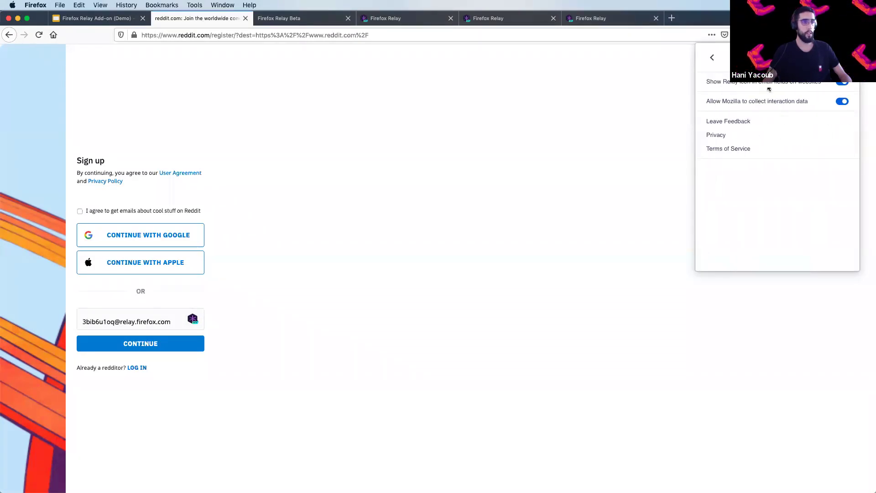
pyautogui.click(196, 61)
pyautogui.click(39, 35)
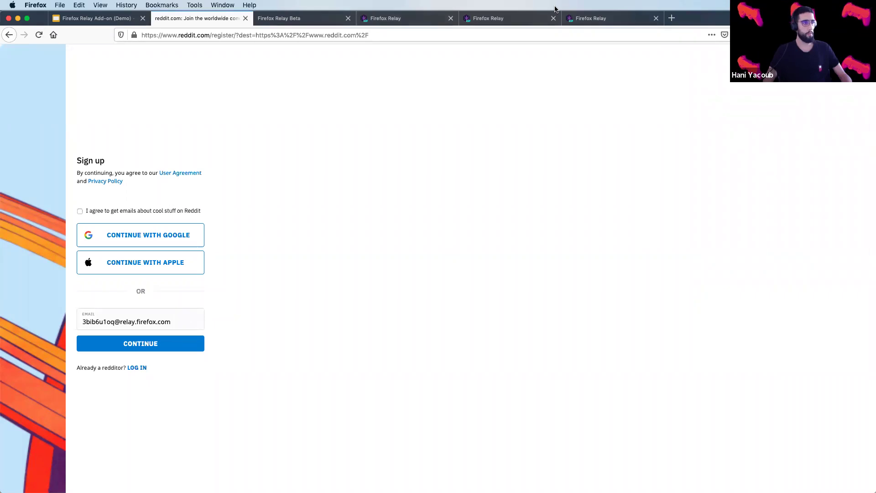
# Present slide 9, 'Tricks', of the Firefox Relay Add-on (Demo) deck full screen.
pyautogui.click(105, 19)
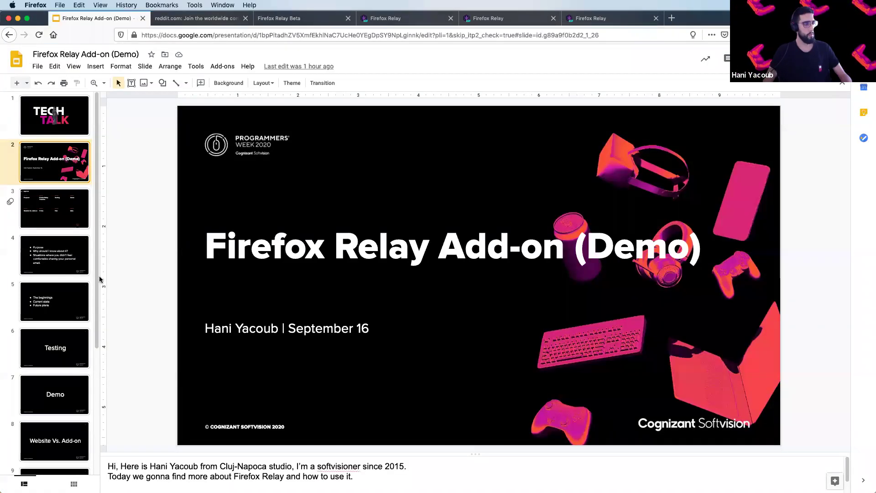
pyautogui.click(54, 472)
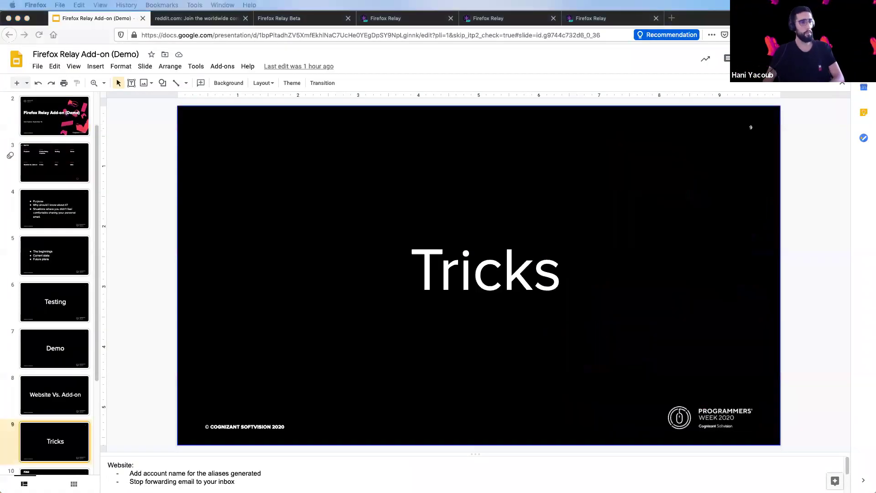
pyautogui.moveTo(867, 25); pyautogui.dragTo(327, 26)
pyautogui.hotkey('ctrl', 'alt', 'Return')
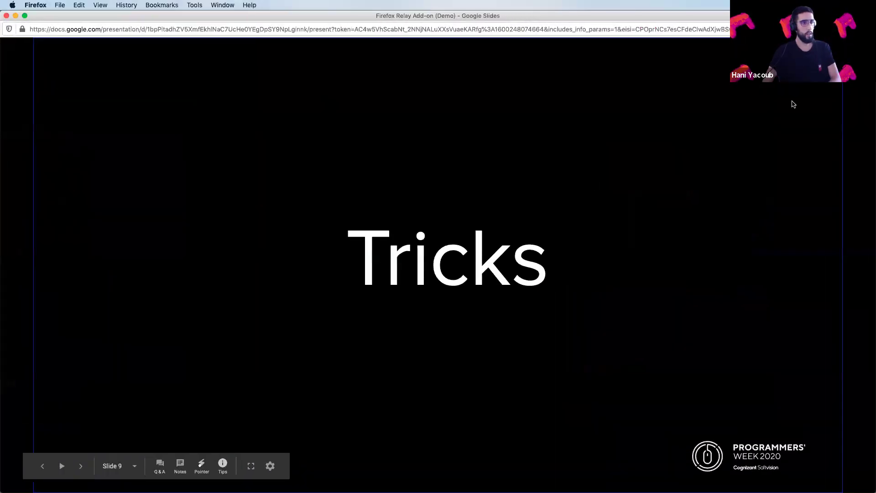